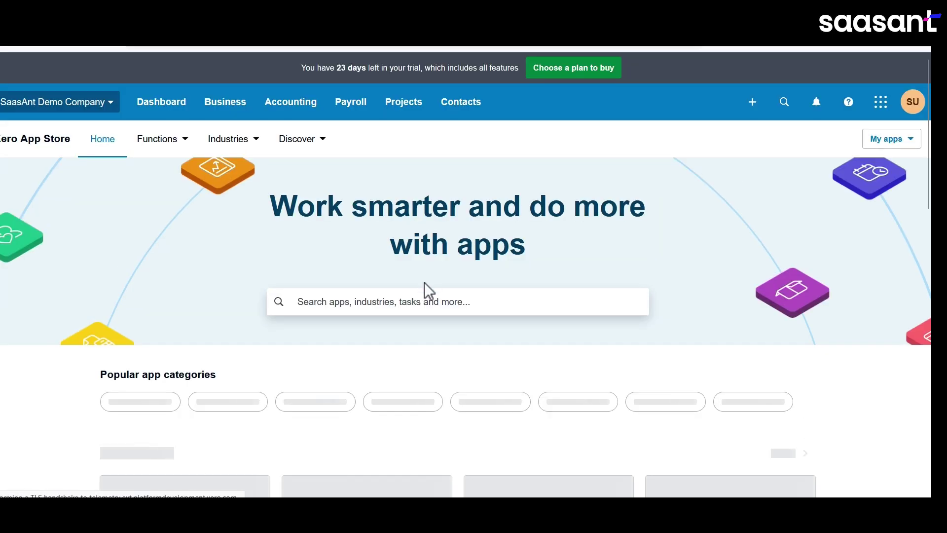
- Find the SaasAnt Transactions app in the Xero App Store and get the app
click(425, 300)
text(saasant)
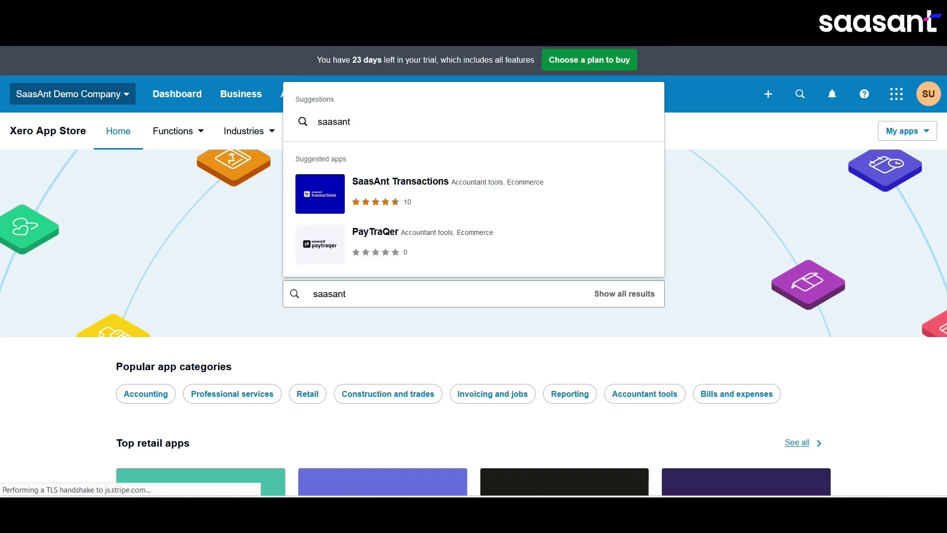
text( transa)
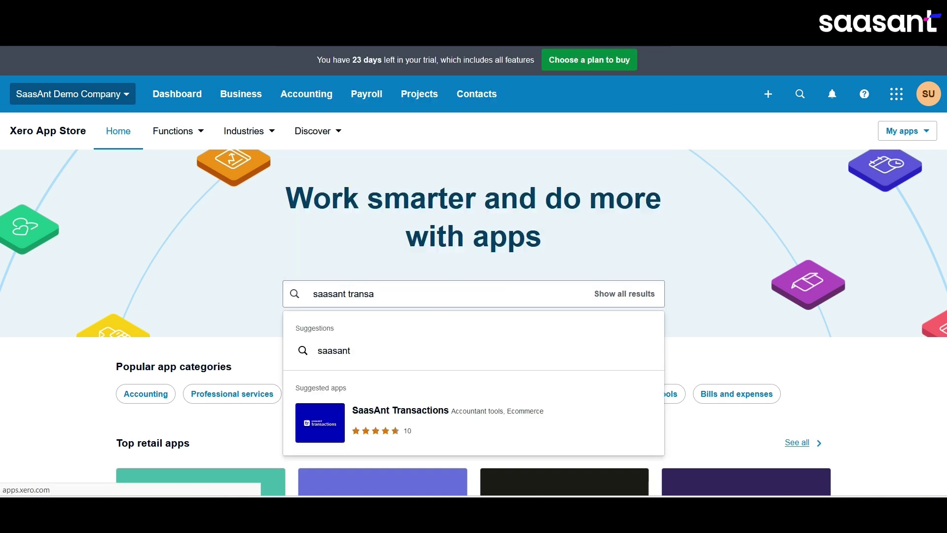
click(487, 434)
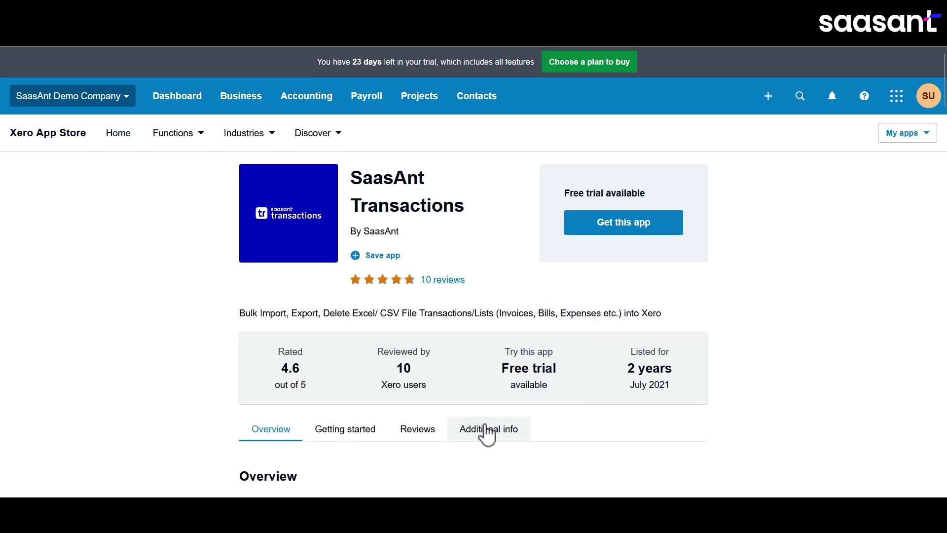
click(624, 223)
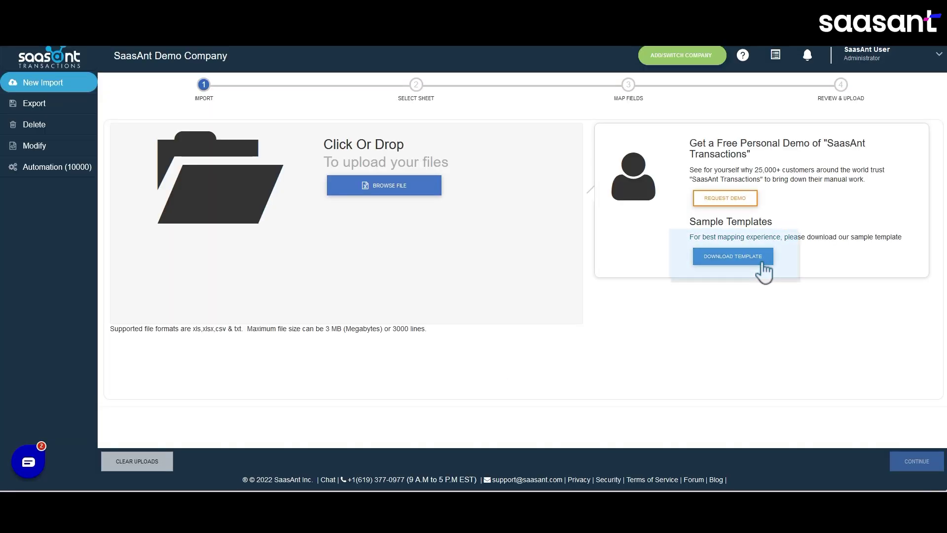
- Download the Xero sample template and examine the columns of its Invoices sheet
click(763, 265)
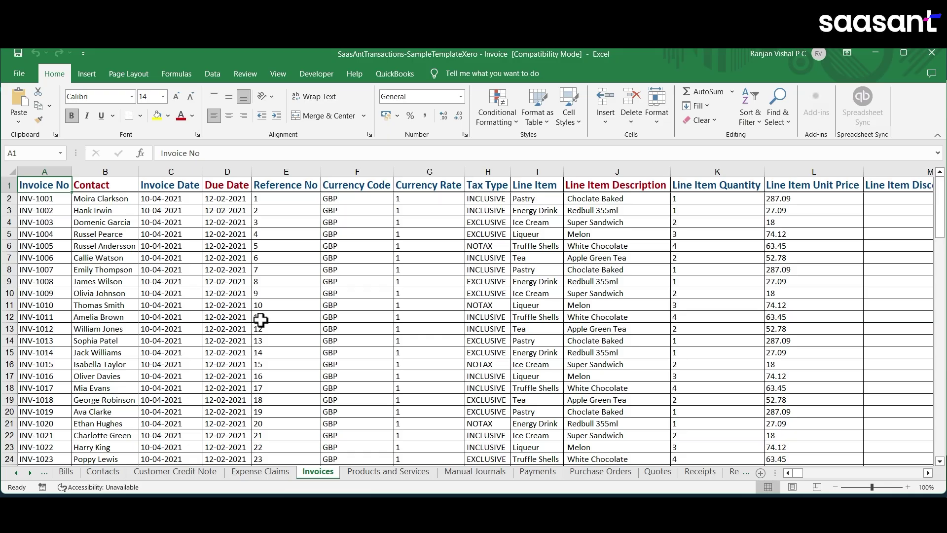
scroll(260, 321, right, 5)
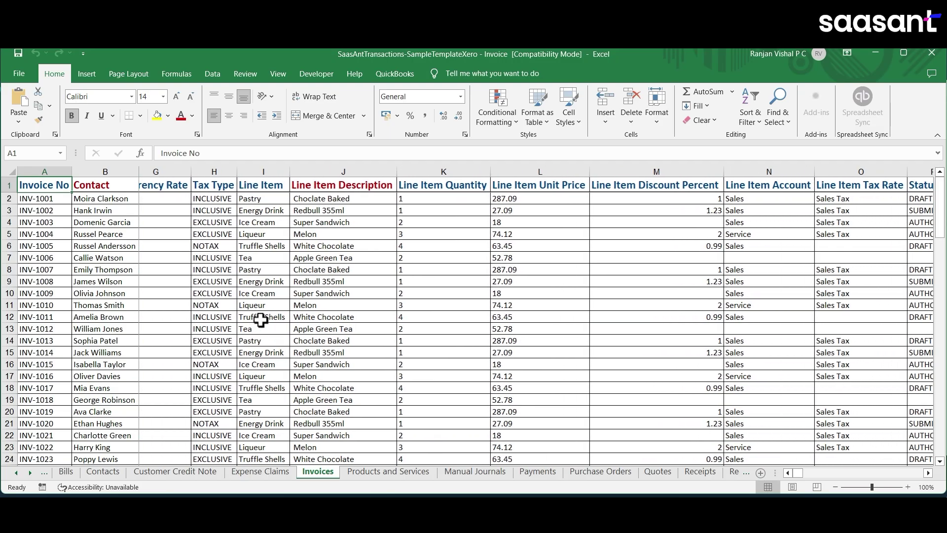
scroll(261, 320, right, 5)
scroll(261, 320, right, 5)
scroll(260, 321, right, 5)
scroll(261, 320, right, 5)
scroll(261, 320, right, 3)
scroll(261, 321, left, 5)
scroll(260, 321, left, 10)
scroll(260, 320, left, 4)
scroll(260, 320, left, 8)
scroll(261, 320, left, 2)
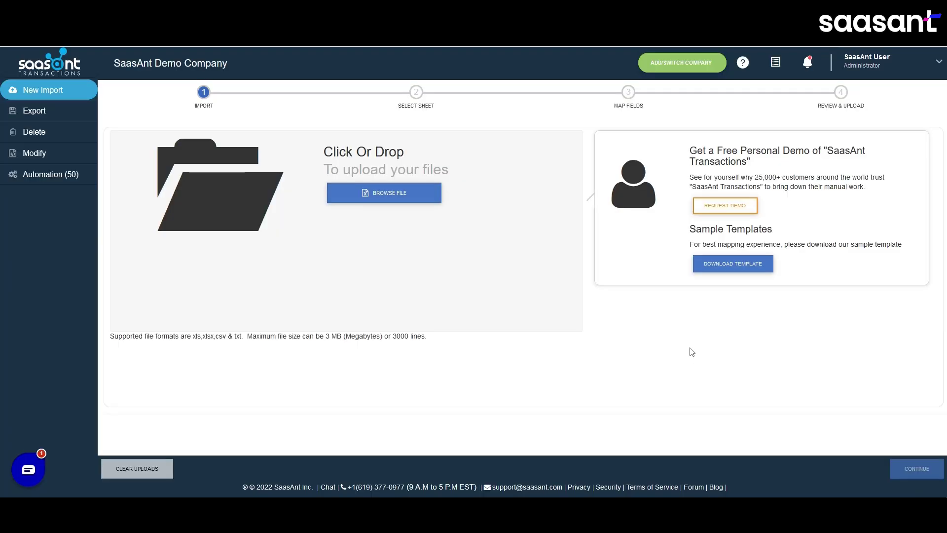
- Start a new import and upload the SaasAntTransactions-SampleTemplateXero file
click(64, 94)
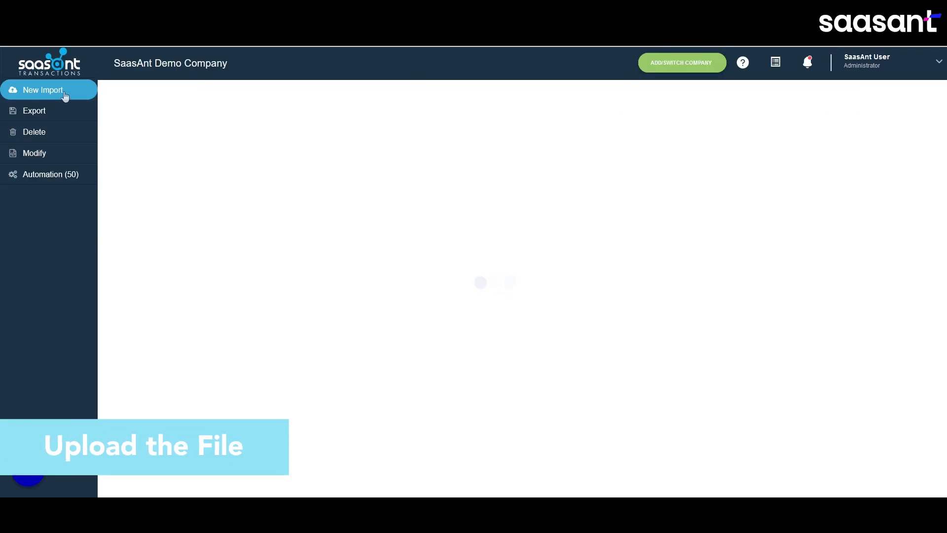
click(392, 193)
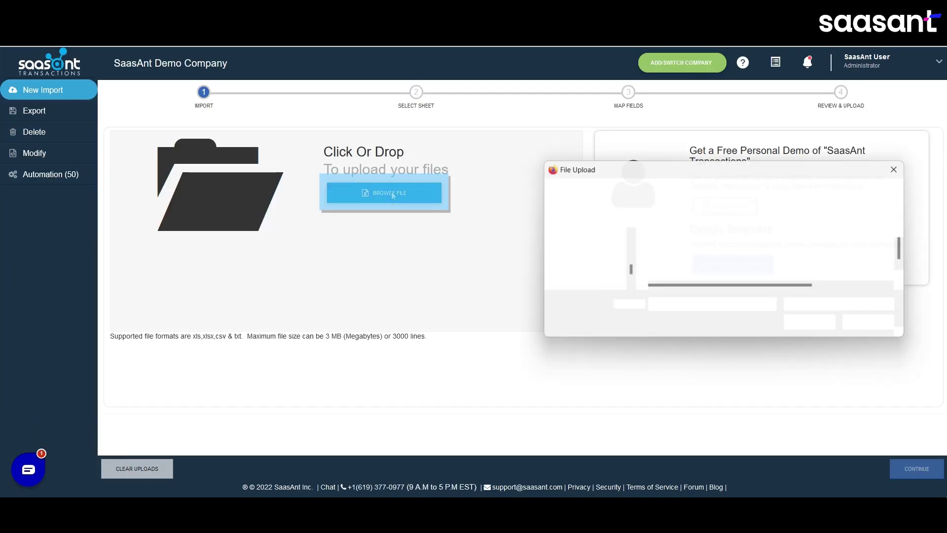
scroll(685, 272, down, 1)
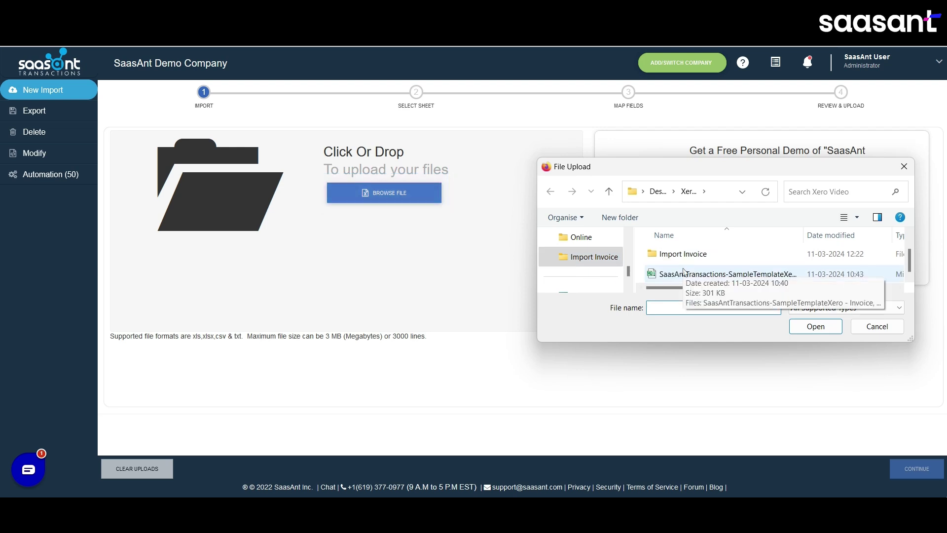
click(685, 272)
click(840, 327)
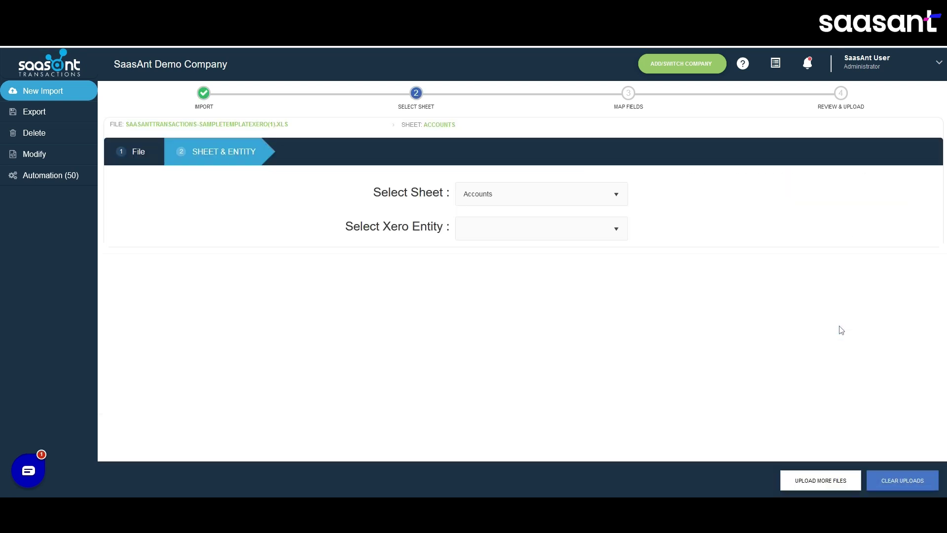
- Choose the Invoices sheet of the uploaded file and Invoice as the Xero entity
click(601, 197)
click(556, 332)
click(598, 234)
click(588, 268)
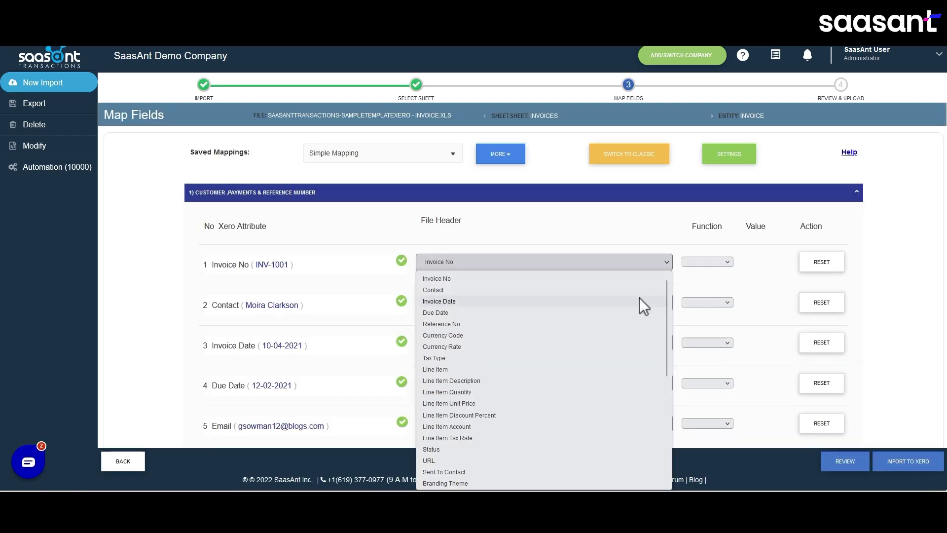
- Check the file headers mapped to the Xero invoice attributes and proceed to reviewing the records
click(658, 265)
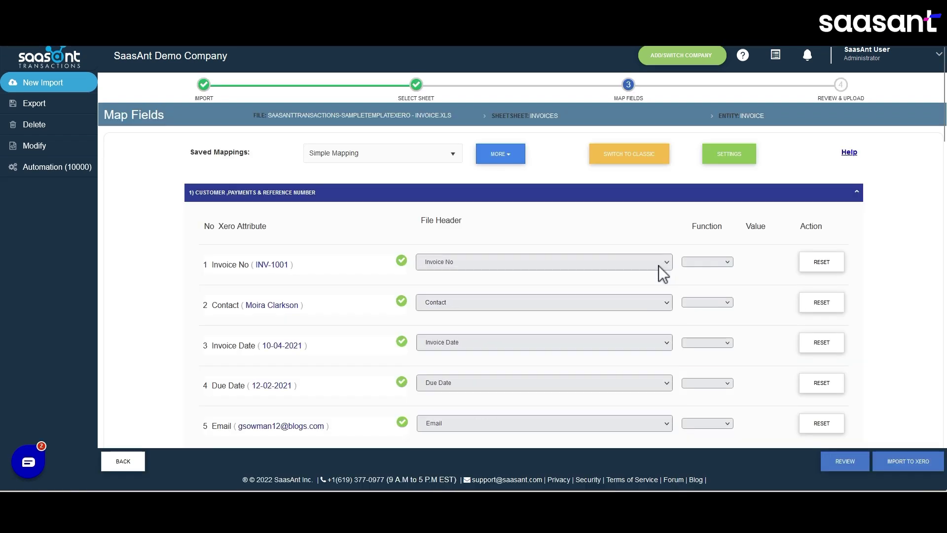
scroll(896, 286, down, 9)
scroll(896, 286, down, 20)
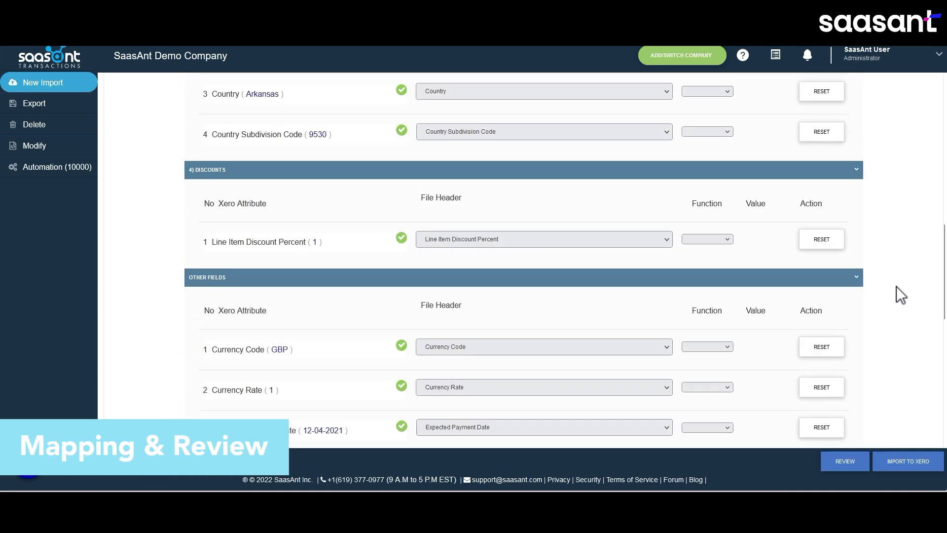
scroll(896, 286, up, 20)
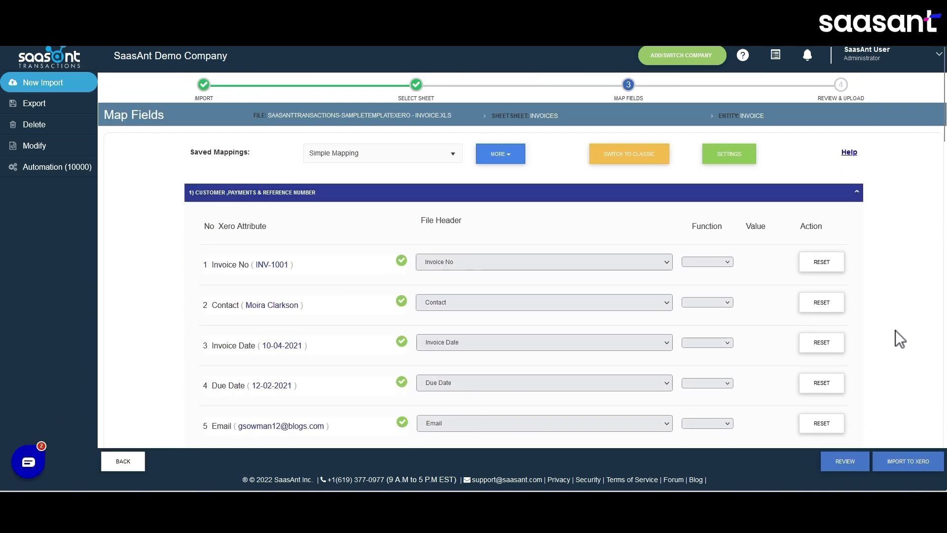
click(845, 462)
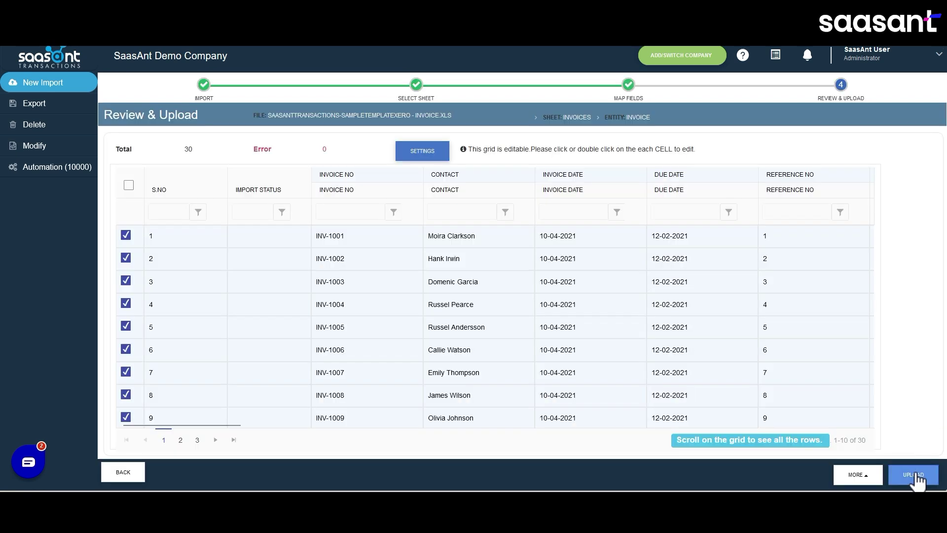
- Upload the selected invoice records to Xero and inspect both the success and error records
click(914, 477)
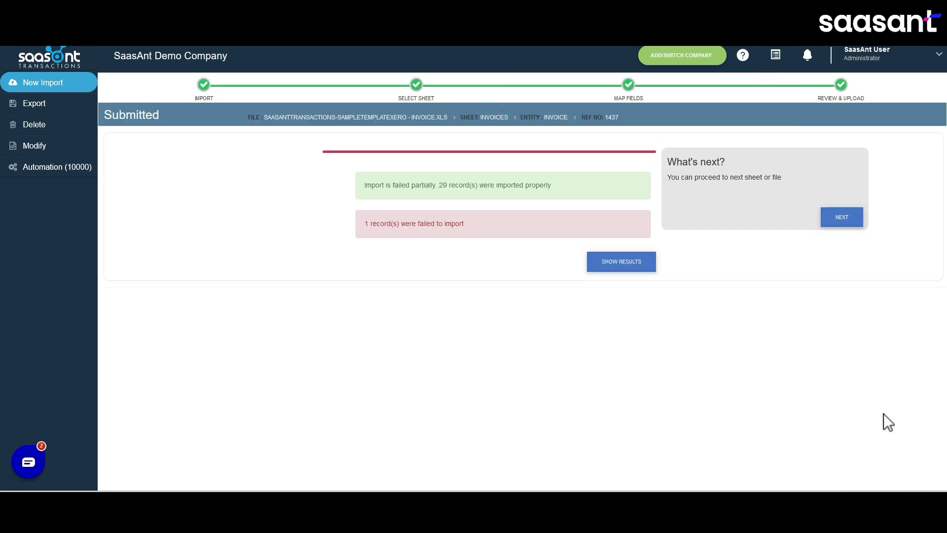
click(644, 261)
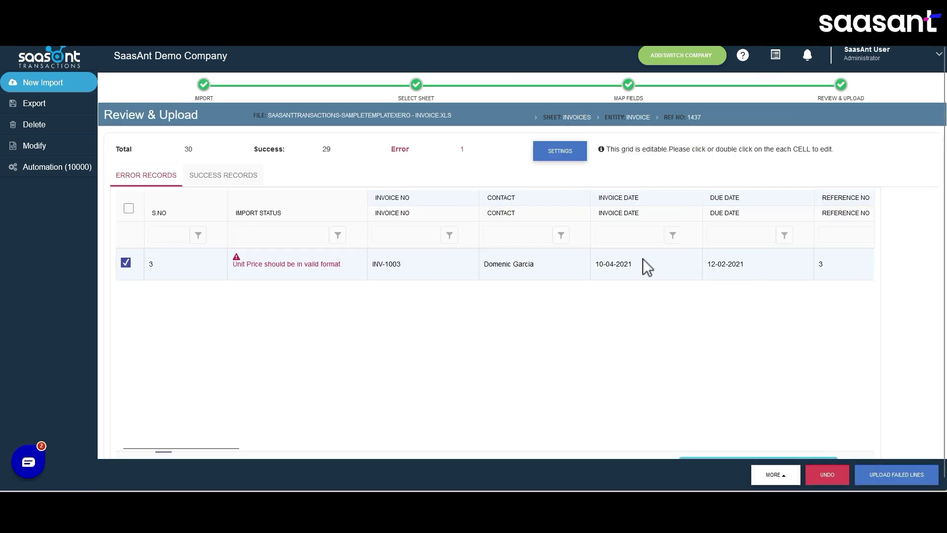
click(250, 178)
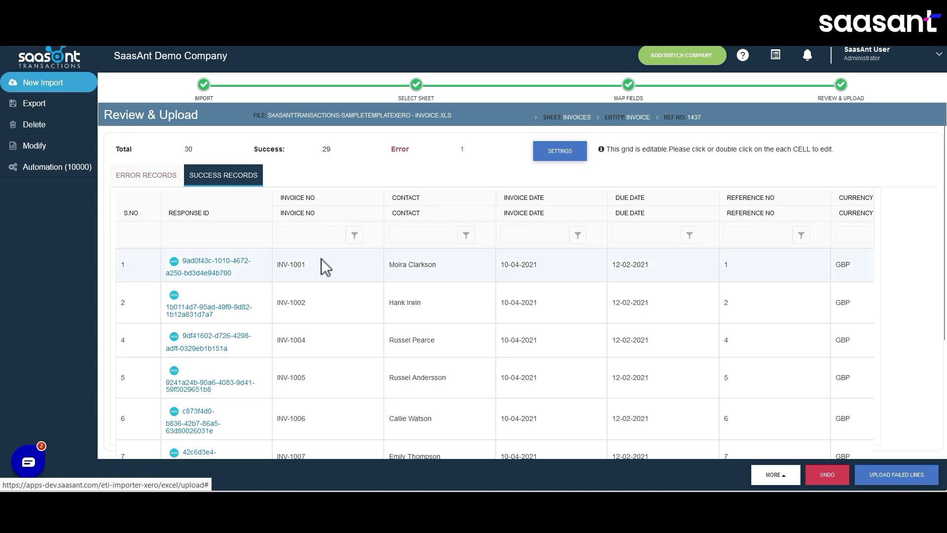
scroll(358, 285, down, 4)
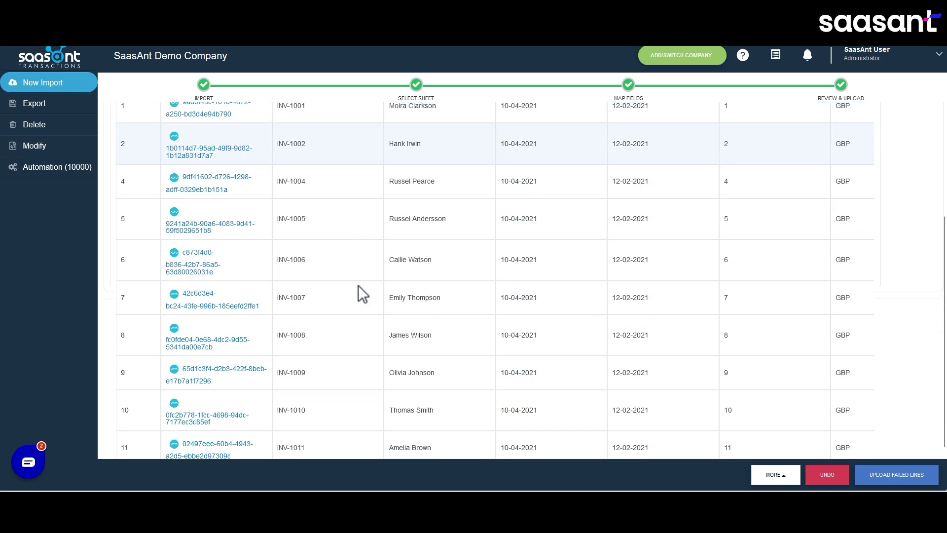
scroll(359, 285, up, 4)
click(165, 186)
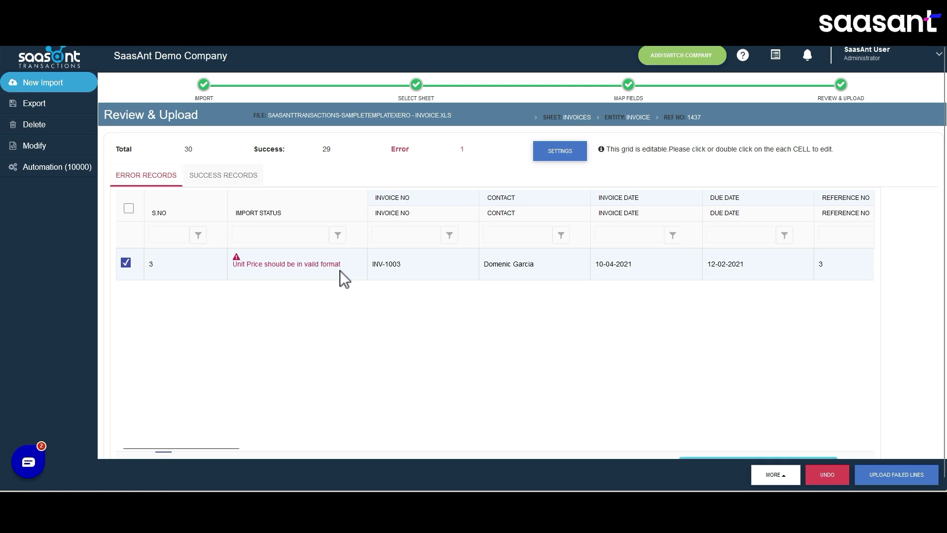
- Set the failed invoice record's line item unit price to 17 and upload the failed lines again
scroll(410, 277, right, 3)
scroll(409, 276, right, 7)
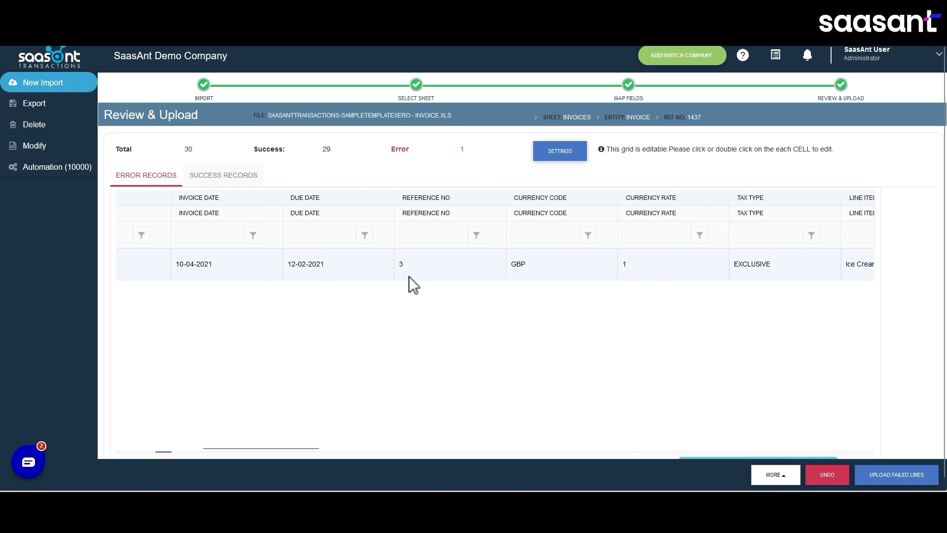
scroll(410, 277, right, 6)
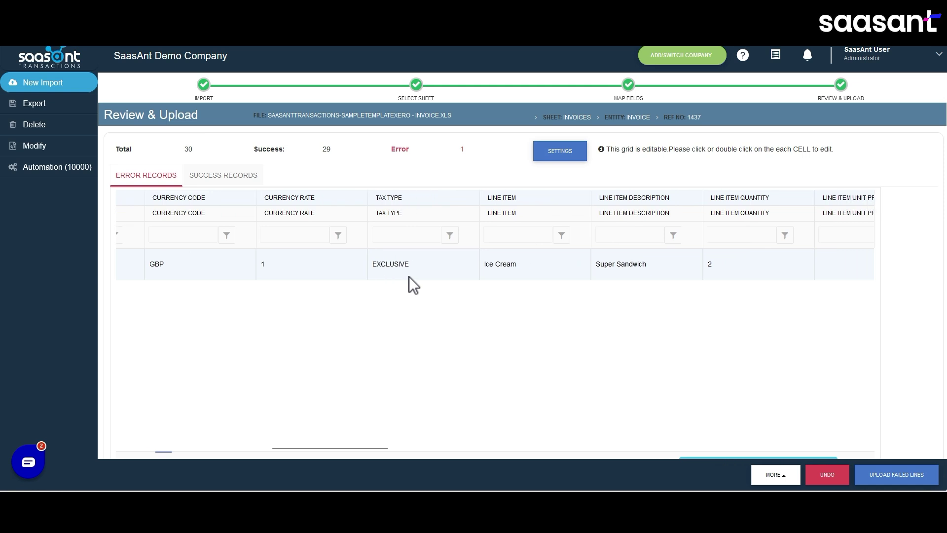
scroll(409, 277, right, 5)
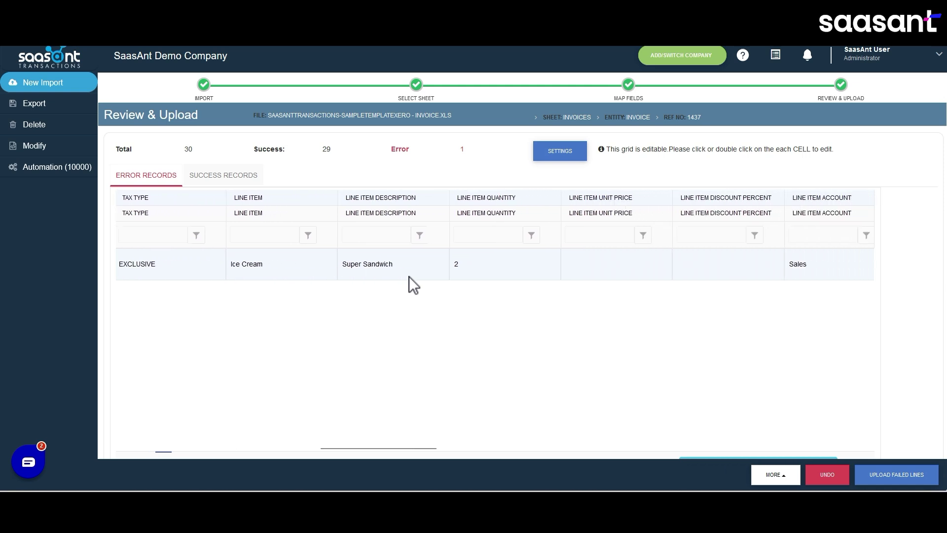
double_click(479, 269)
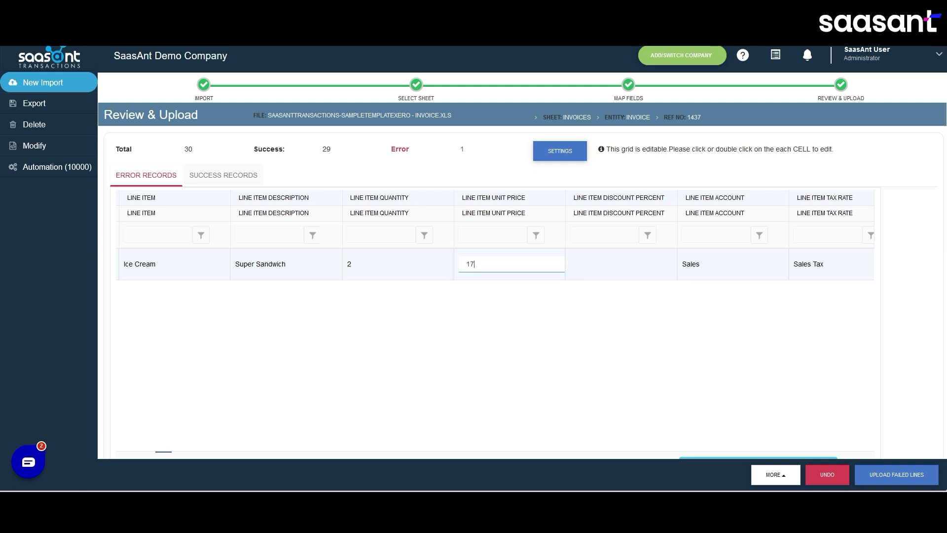
key(Return)
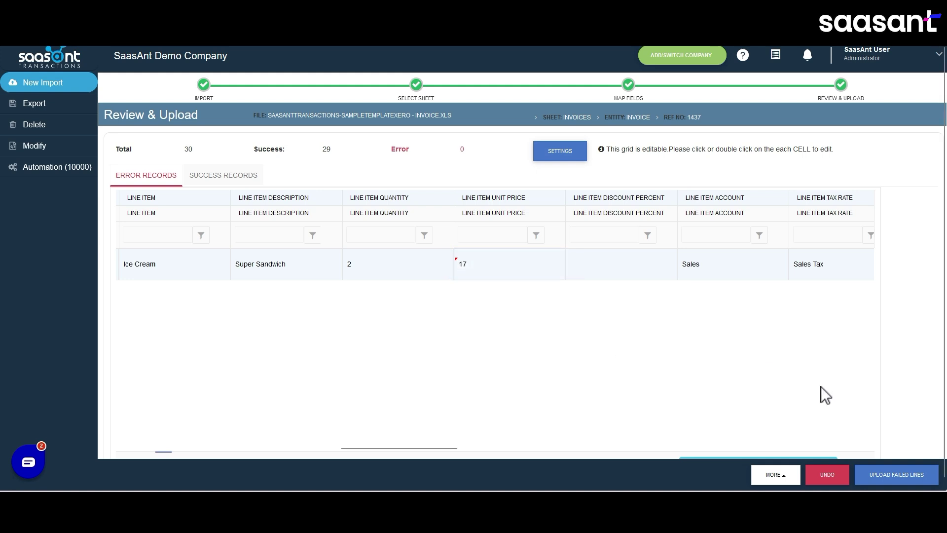
click(917, 482)
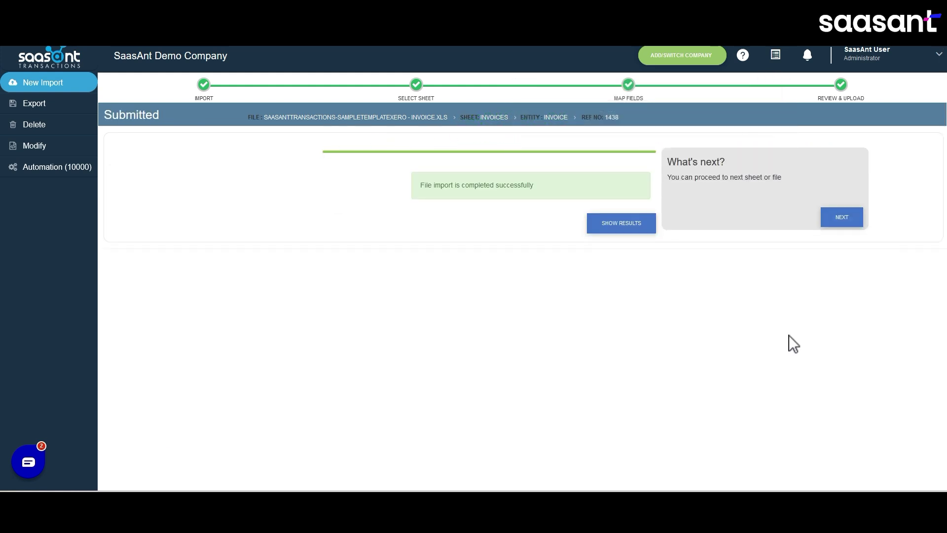
- Show the import results and look through the list of successfully imported invoices
click(644, 226)
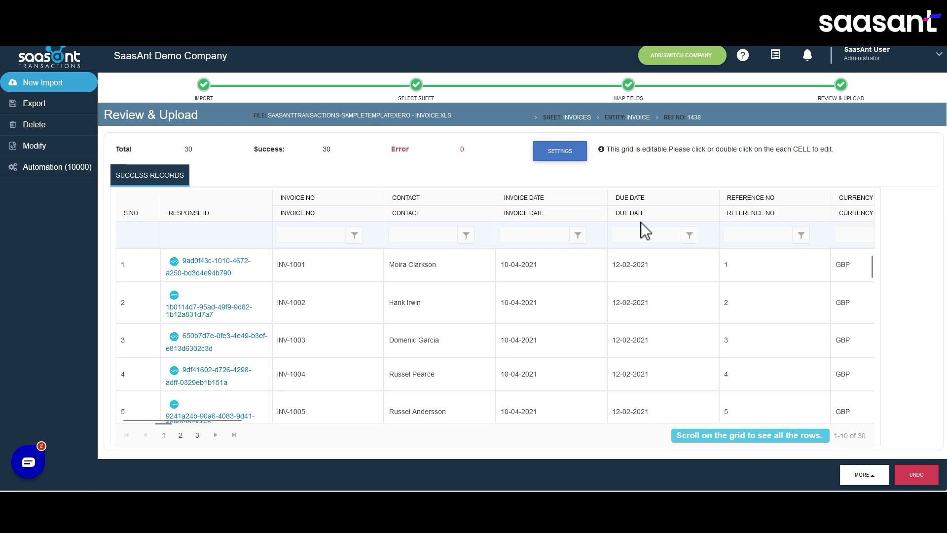
scroll(496, 296, down, 5)
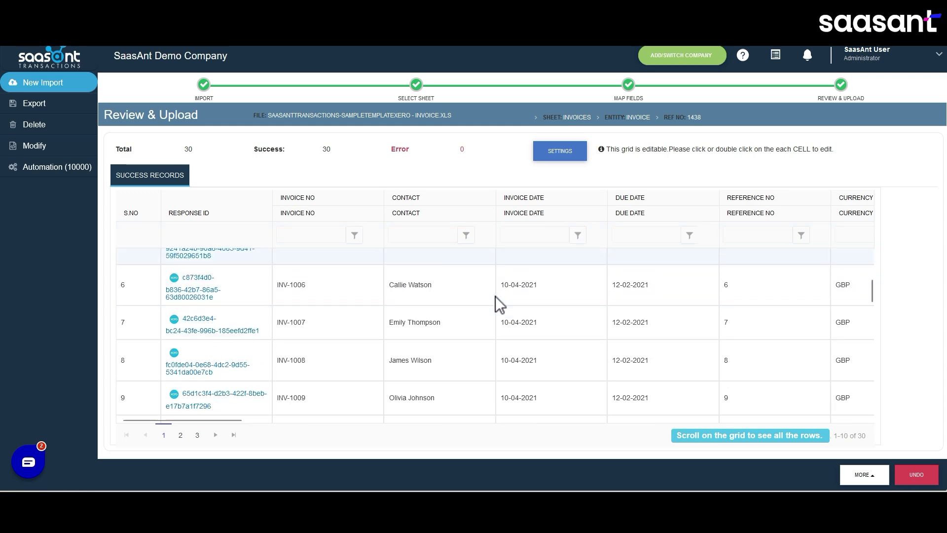
scroll(496, 297, down, 3)
scroll(495, 297, up, 6)
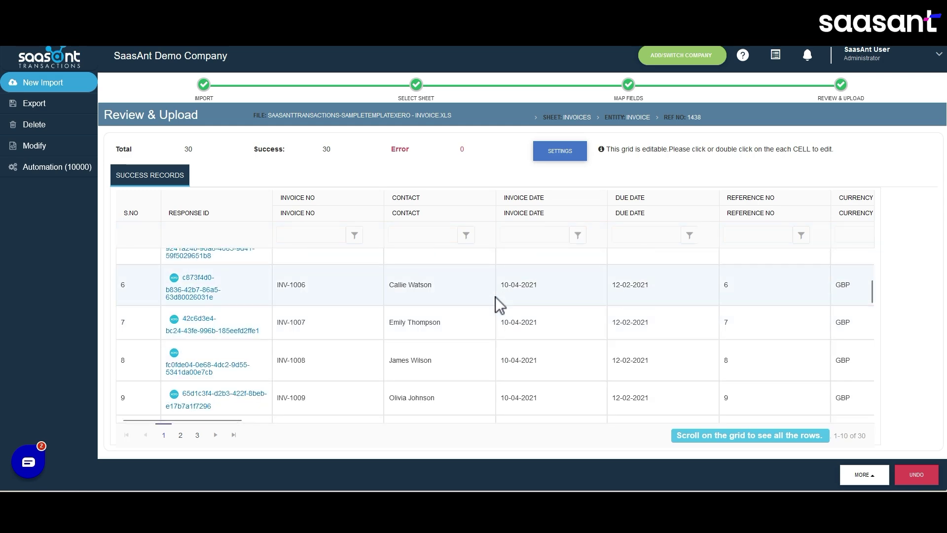
scroll(495, 297, up, 1)
scroll(495, 297, down, 1)
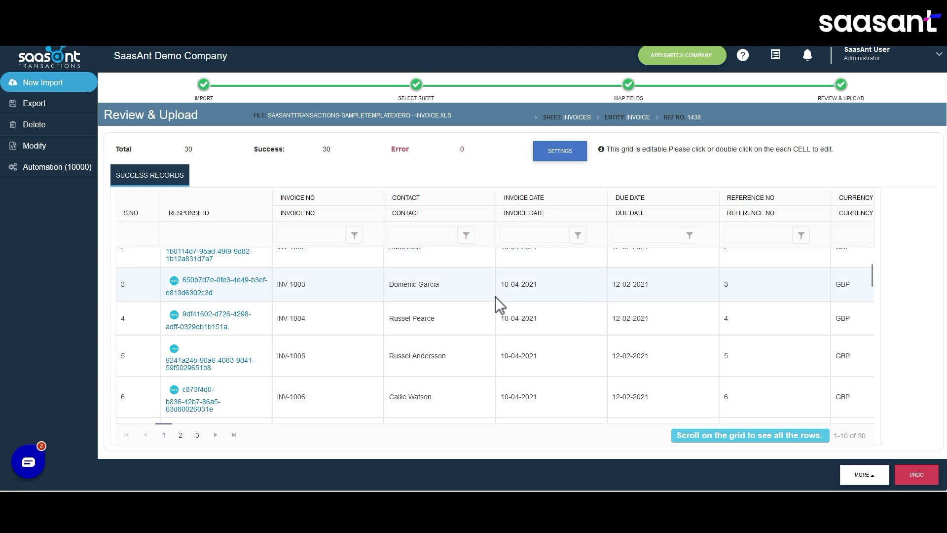
scroll(496, 297, up, 1)
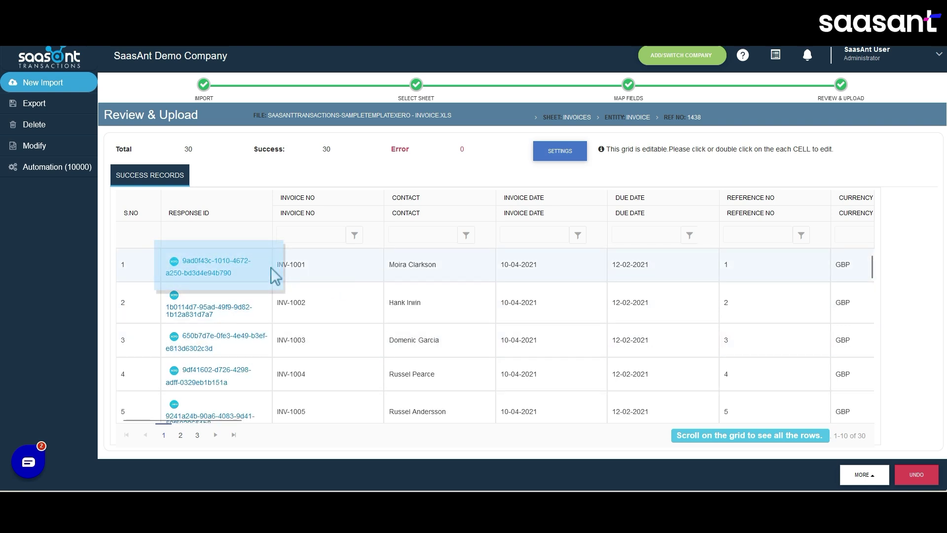
- Open the first imported invoice in Xero, dismiss the online payments prompt and check its line items and totals
click(248, 263)
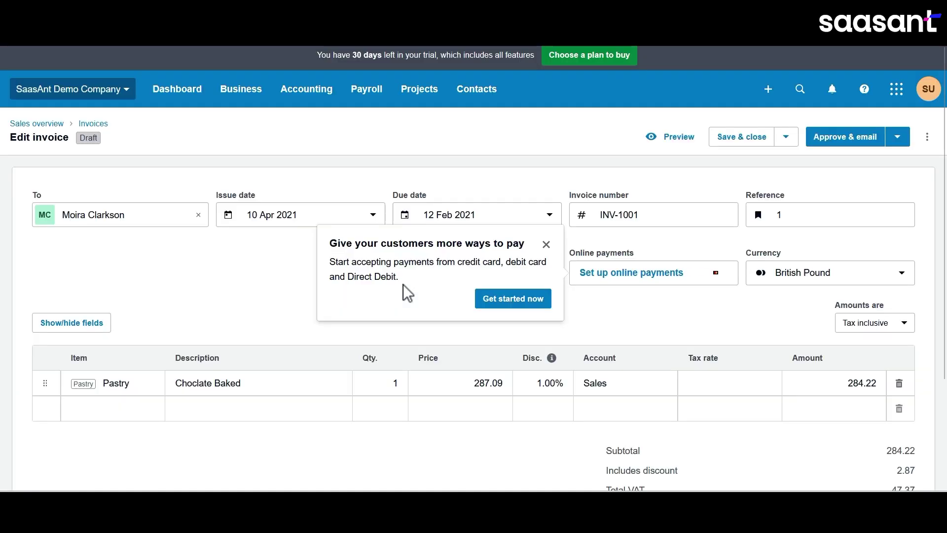
click(546, 244)
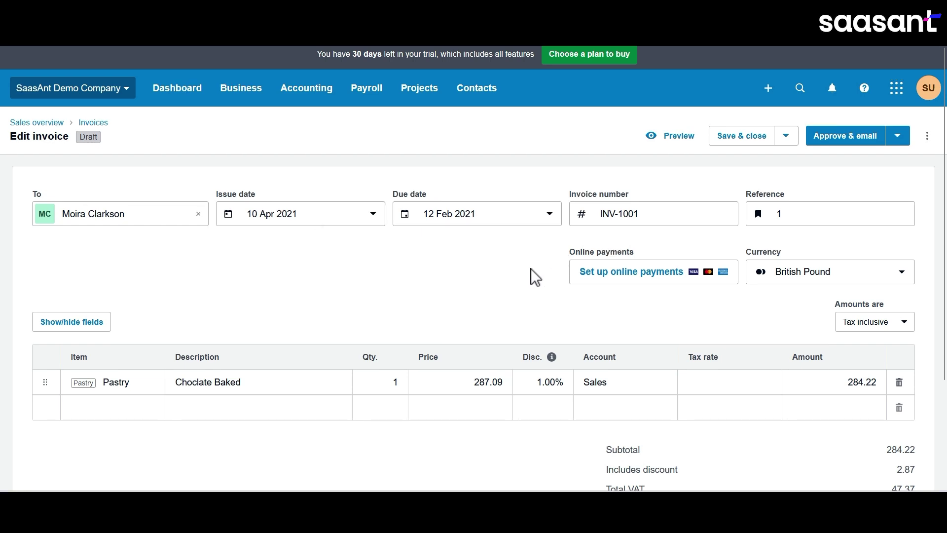
scroll(531, 269, down, 3)
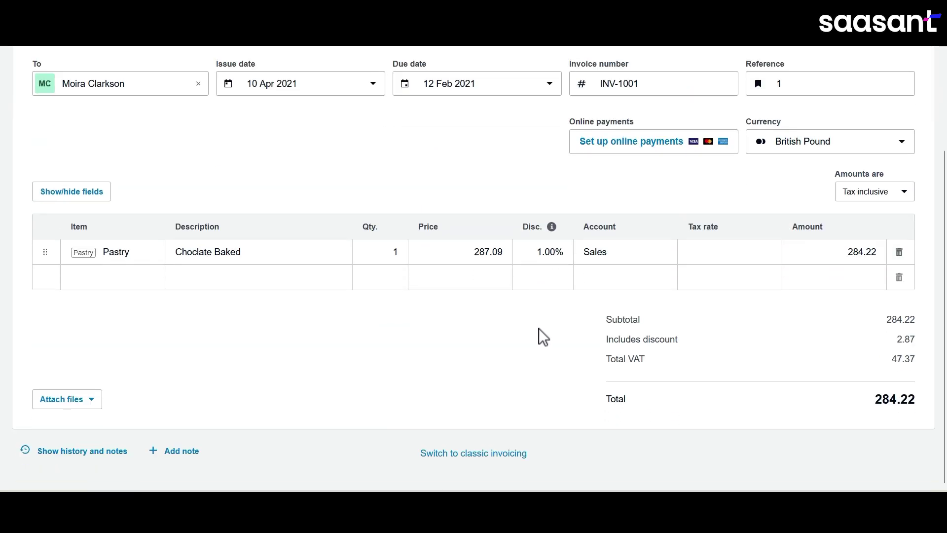
- Examine the opened invoice's header details, including dates, invoice number, reference and currency, together with its line item's tax rate
scroll(539, 328, up, 3)
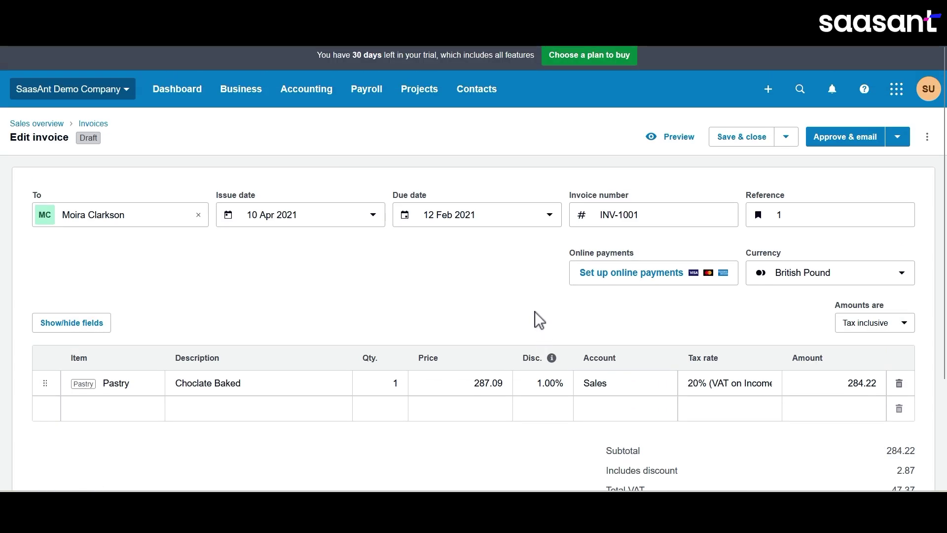
scroll(535, 312, down, 3)
scroll(535, 312, up, 3)
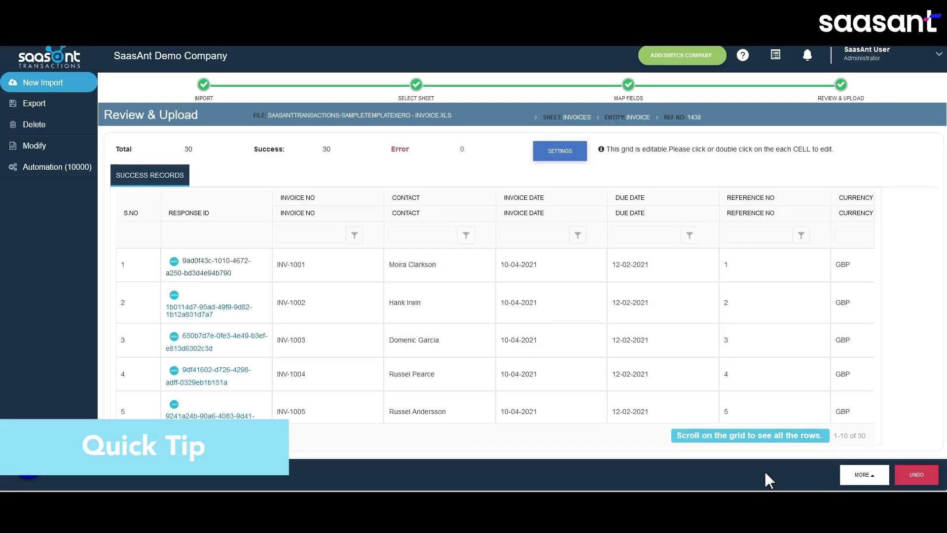
- Undo the invoice import by reviewing the selected imported records and deleting all 30 transactions from Xero
click(930, 476)
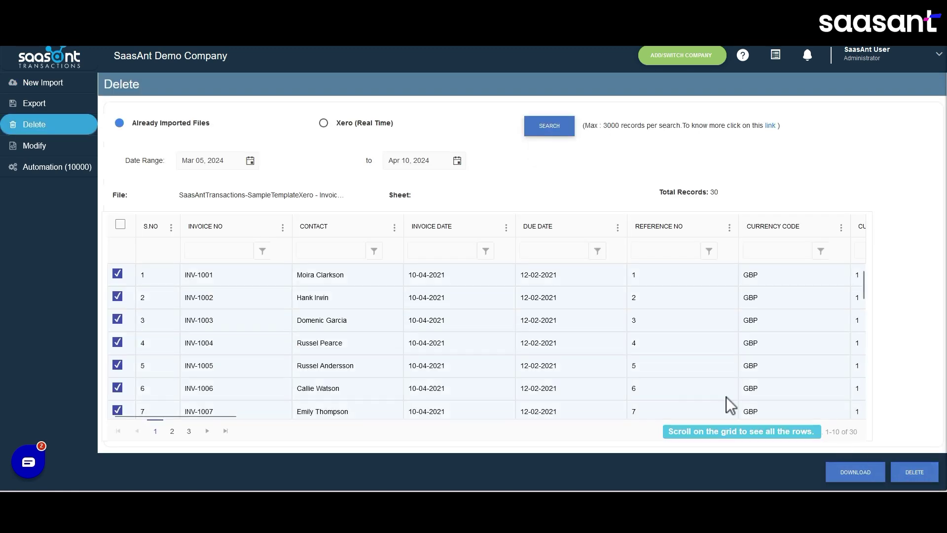
scroll(368, 310, down, 10)
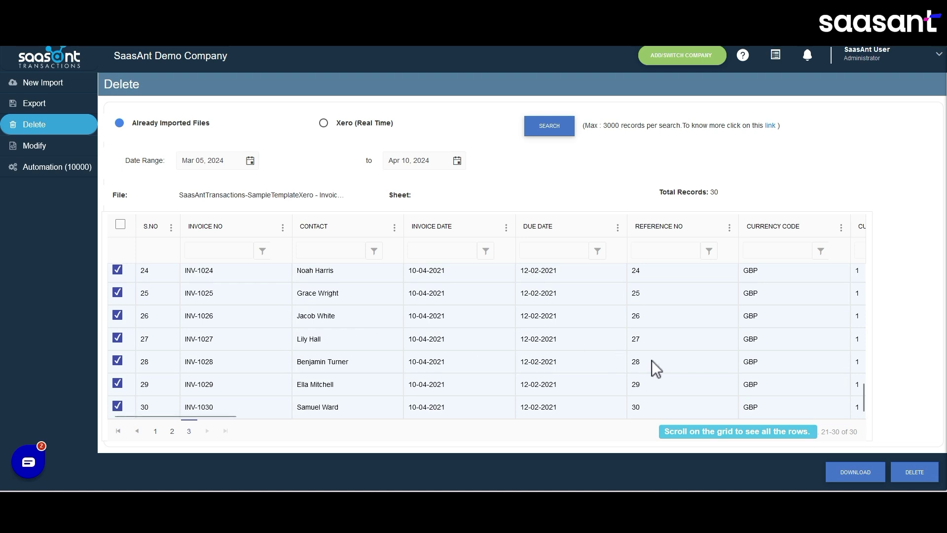
click(916, 475)
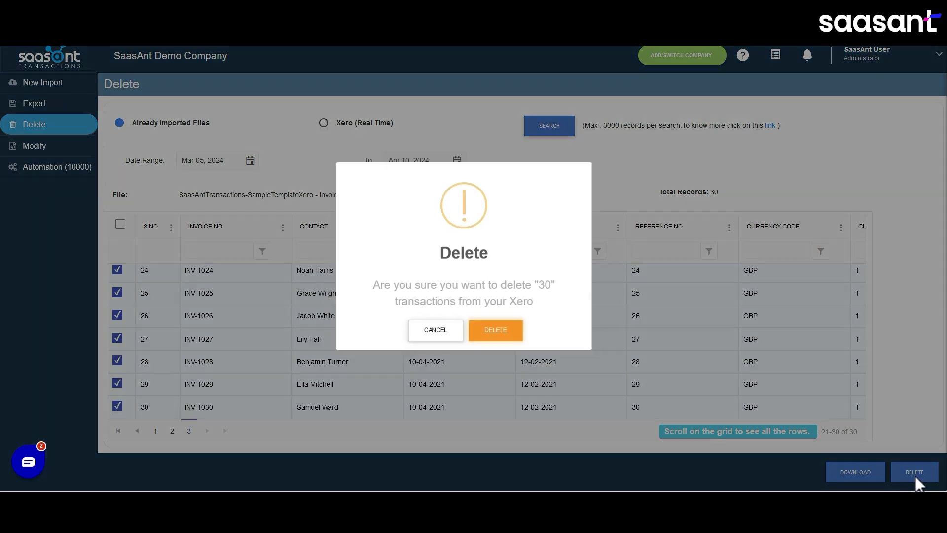
click(499, 335)
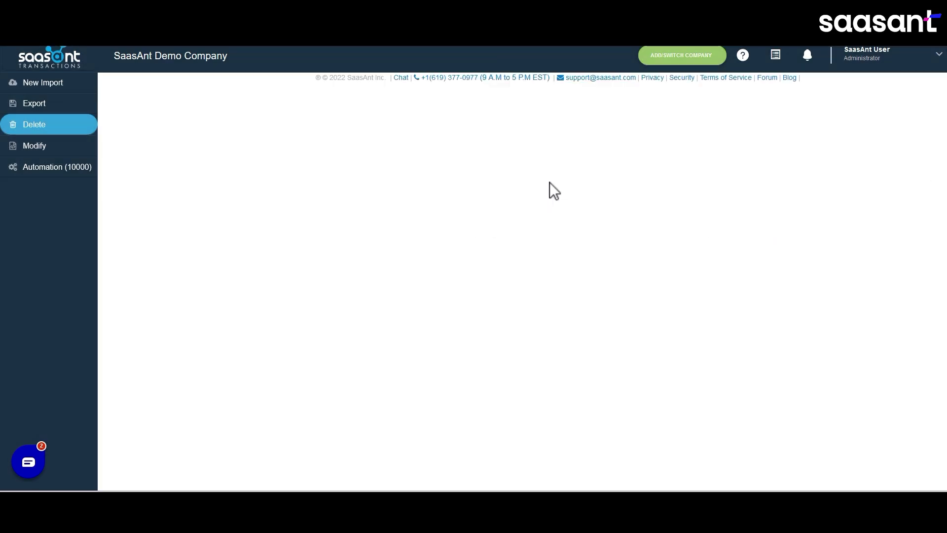